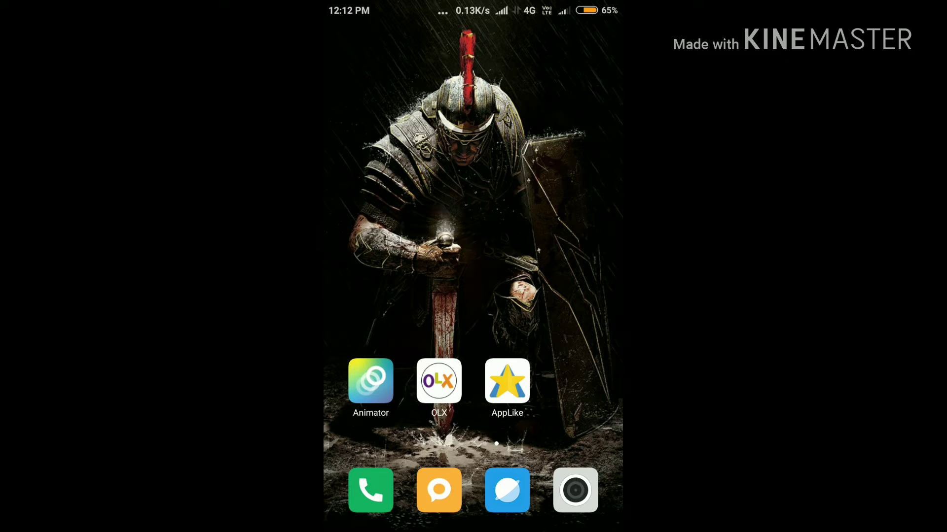
Step: Swipe left two home-screen pages to reach the page with the AppLike icon
{"action": "left_click_drag", "start_coordinate": [602, 232], "coordinate": [385, 237]}
{"action": "left_click_drag", "start_coordinate": [577, 296], "coordinate": [385, 296]}
Step: Launch AppLike and view the profile with level 1, 4,444 mCoins and one friend
{"action": "left_click", "coordinate": [506, 381]}
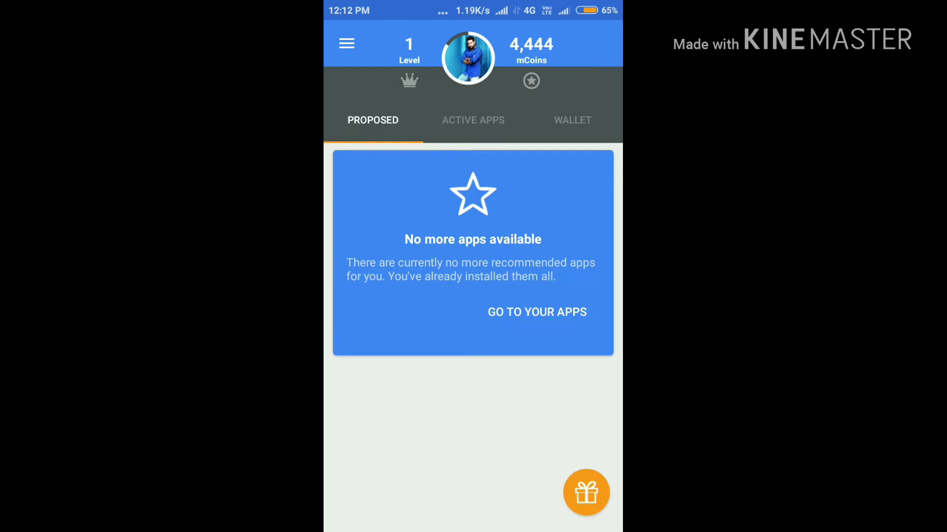
{"action": "left_click", "coordinate": [469, 58]}
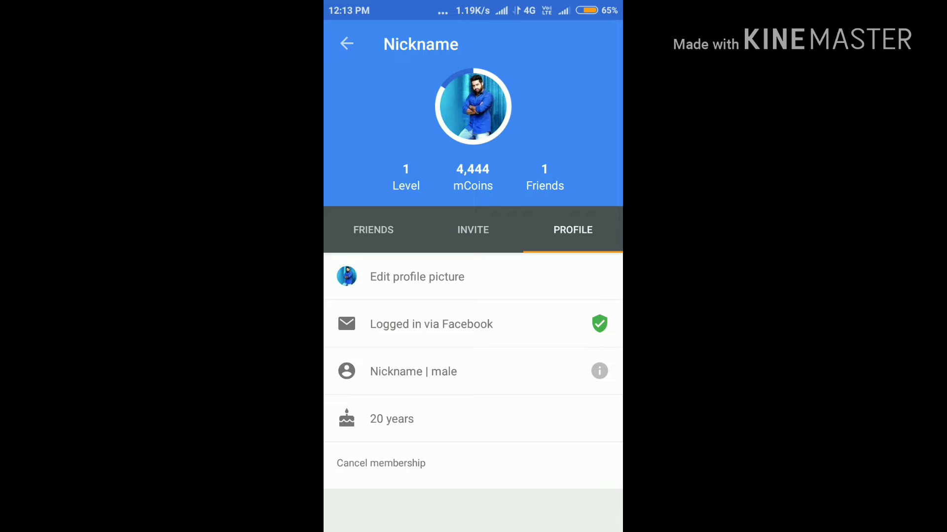
{"action": "left_click", "coordinate": [517, 283]}
{"action": "left_click", "coordinate": [346, 43]}
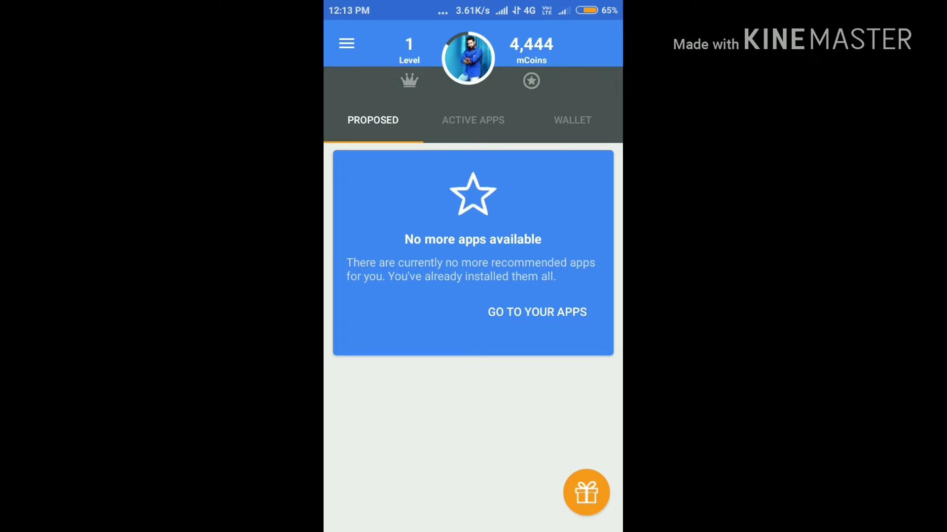
Step: View the 4,444 mCoins entry on the Wallet tab, then return to Proposed
{"action": "left_click_drag", "start_coordinate": [547, 244], "coordinate": [450, 243]}
{"action": "mouse_move", "coordinate": [574, 232]}
{"action": "left_mouse_down"}
{"action": "mouse_move", "coordinate": [385, 232]}
{"action": "mouse_move", "coordinate": [385, 244]}
{"action": "left_mouse_up"}
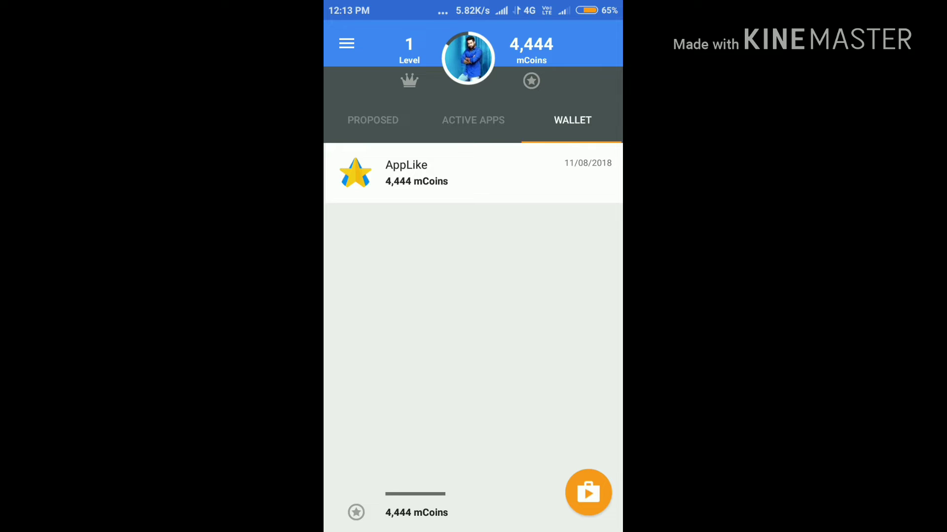
{"action": "mouse_move", "coordinate": [476, 272]}
{"action": "left_mouse_down"}
{"action": "mouse_move", "coordinate": [555, 274]}
{"action": "mouse_move", "coordinate": [546, 284]}
{"action": "left_mouse_up"}
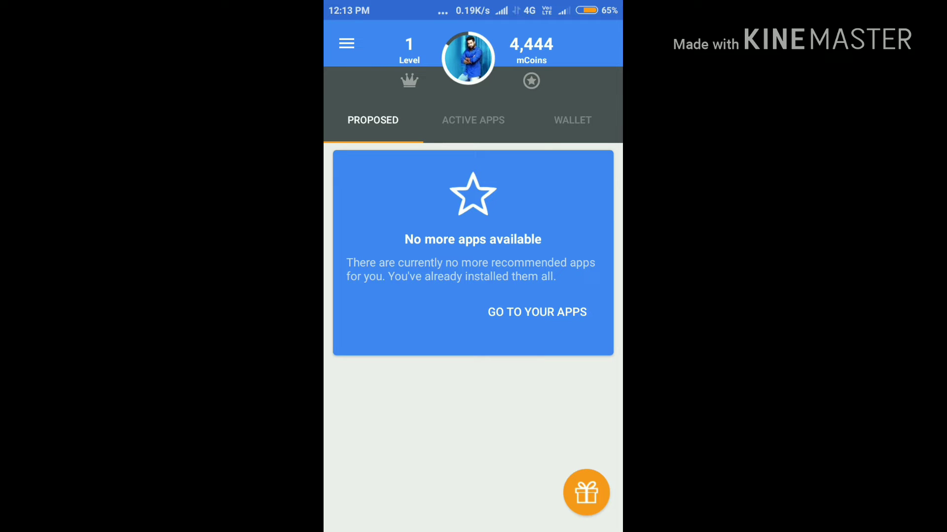
Step: Check the empty Active Apps tab, return to Proposed, and open the side menu
{"action": "left_click_drag", "start_coordinate": [506, 208], "coordinate": [606, 222]}
{"action": "left_click", "coordinate": [537, 312]}
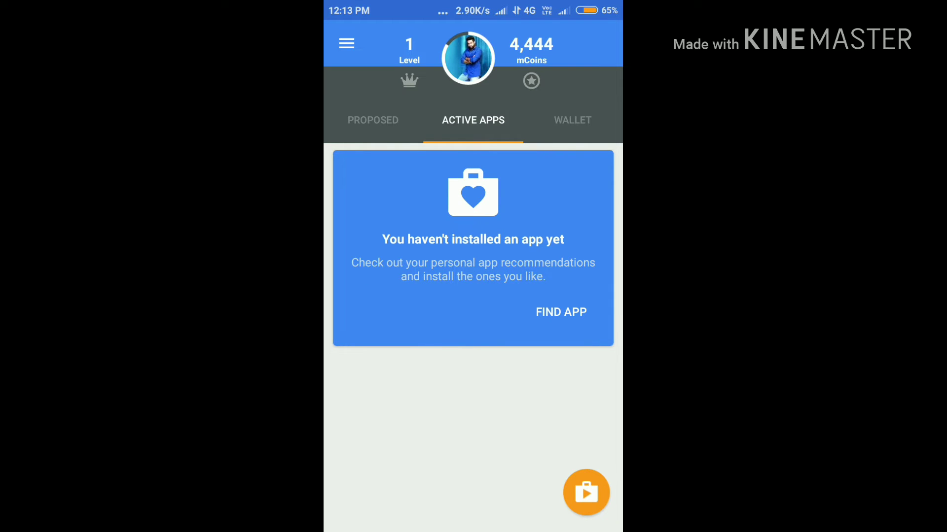
{"action": "left_click_drag", "start_coordinate": [486, 196], "coordinate": [592, 203]}
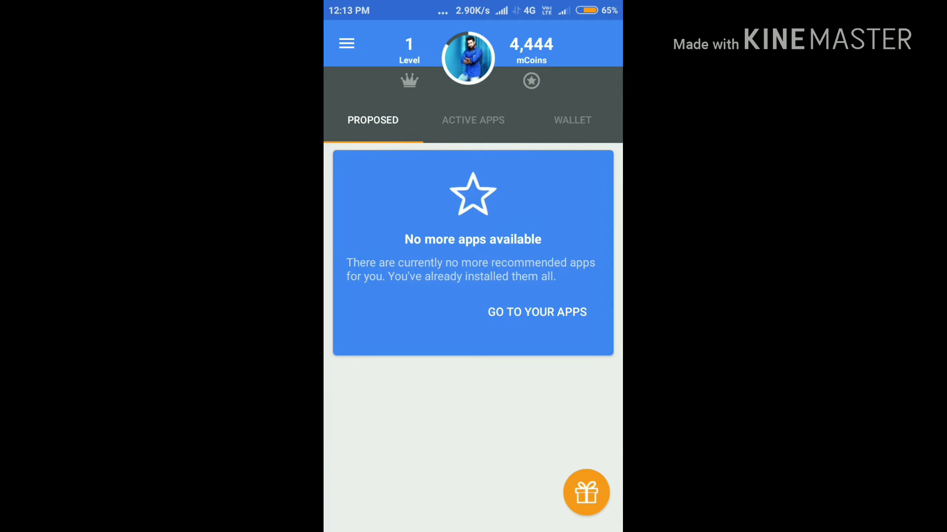
{"action": "left_click", "coordinate": [347, 44]}
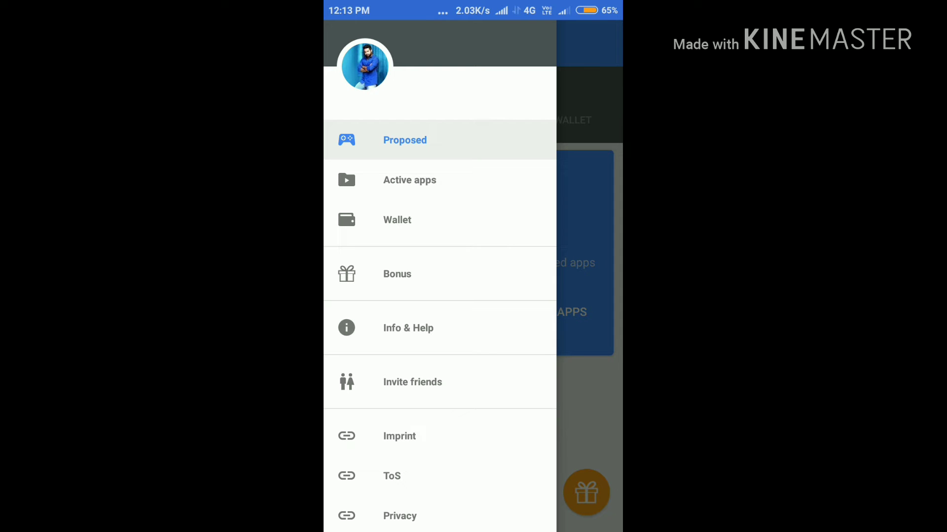
Step: Browse the PayPal rewards from US$0.50 at 4,999 mCoins up to US$20
{"action": "left_click", "coordinate": [412, 381]}
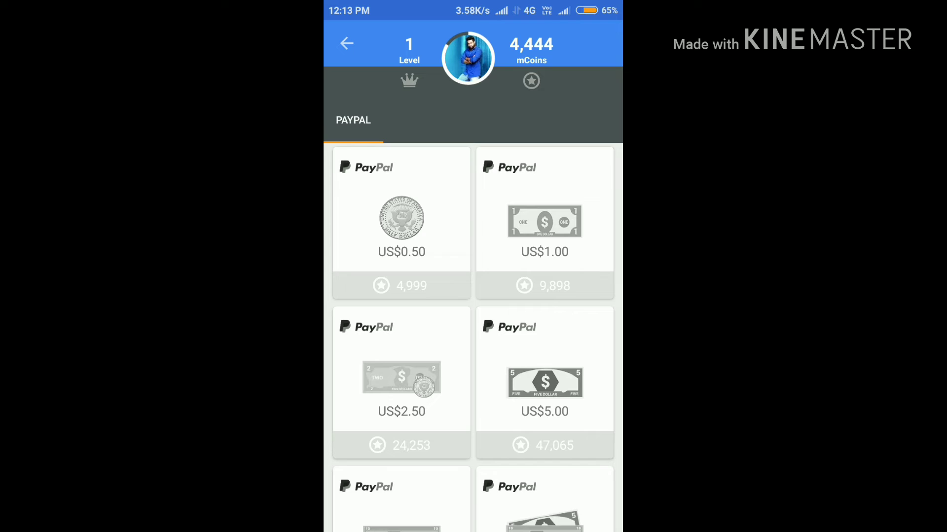
{"action": "mouse_move", "coordinate": [533, 322]}
{"action": "left_mouse_down"}
{"action": "mouse_move", "coordinate": [528, 301]}
{"action": "mouse_move", "coordinate": [515, 345]}
{"action": "left_mouse_up"}
{"action": "mouse_move", "coordinate": [517, 367]}
{"action": "left_mouse_down"}
{"action": "mouse_move", "coordinate": [507, 271]}
{"action": "mouse_move", "coordinate": [470, 338]}
{"action": "left_mouse_up"}
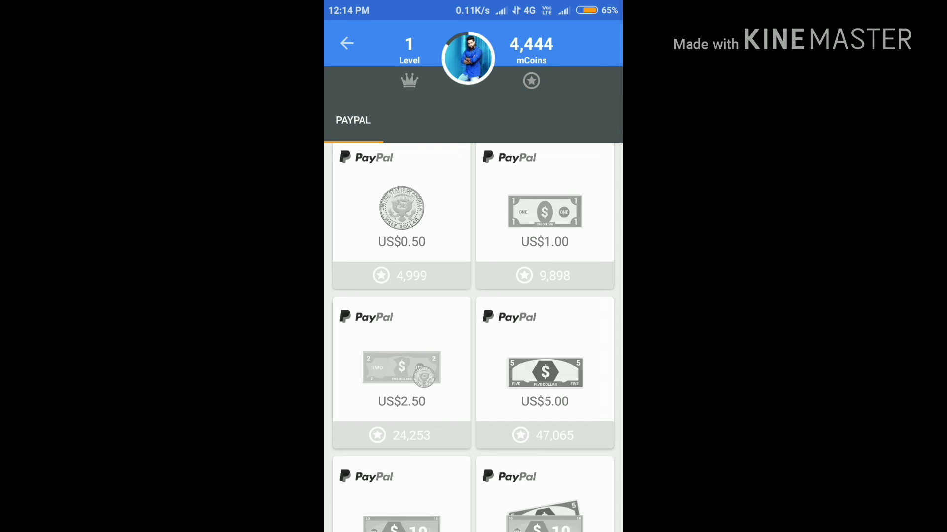
{"action": "scroll", "coordinate": [474, 340], "scroll_direction": "down", "scroll_amount": 1}
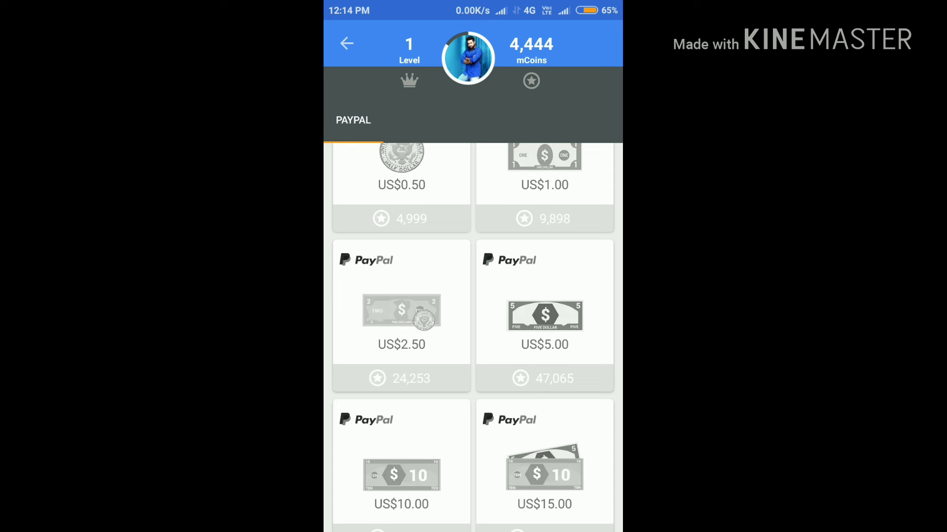
{"action": "scroll", "coordinate": [474, 338], "scroll_direction": "down", "scroll_amount": 2}
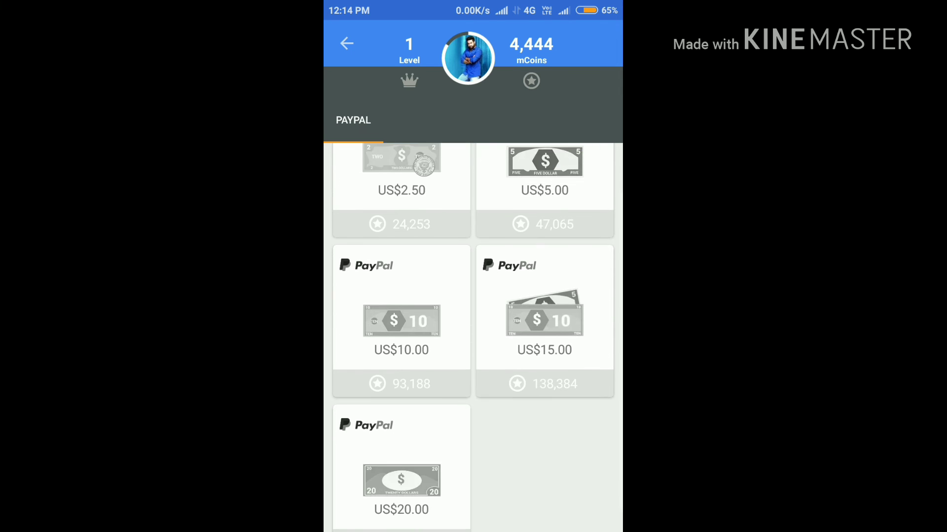
{"action": "scroll", "coordinate": [474, 338], "scroll_direction": "up", "scroll_amount": 2}
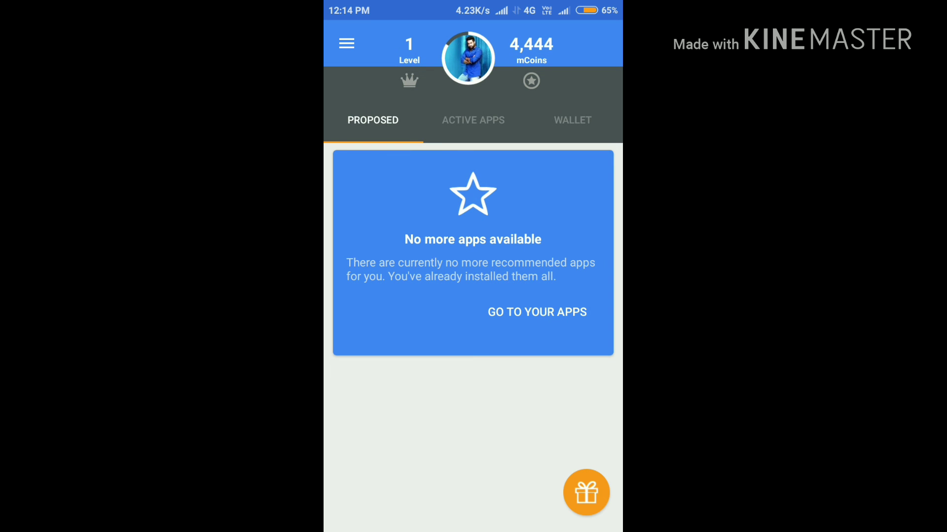
{"action": "left_click_drag", "start_coordinate": [549, 464], "coordinate": [558, 390]}
{"action": "left_click", "coordinate": [557, 363]}
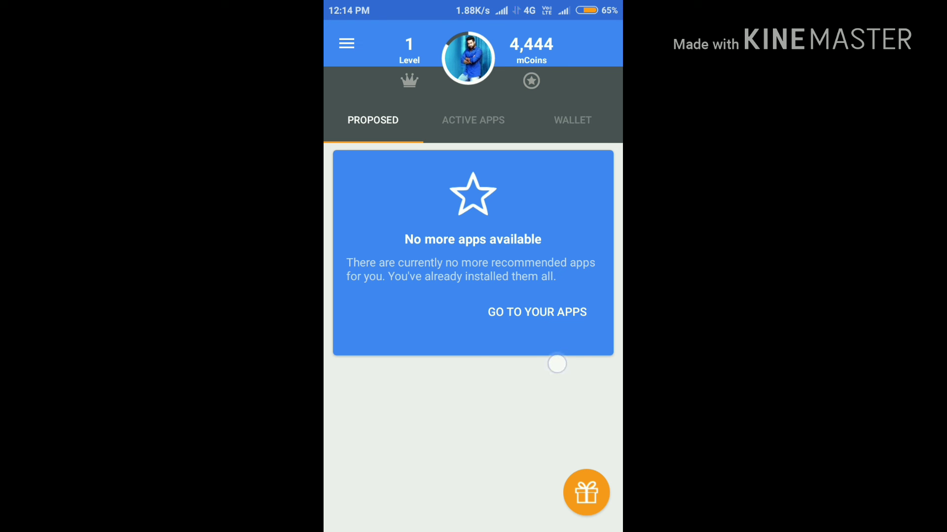